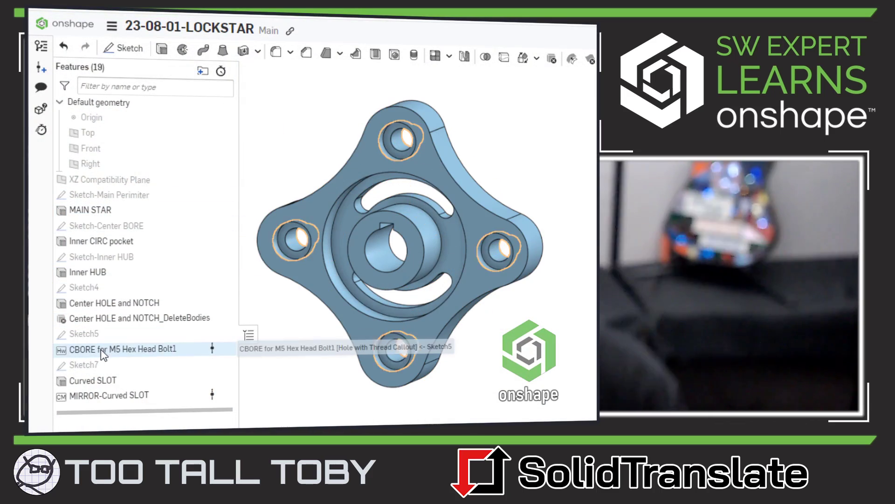
# - Edit Sketch7 of the lockstar part and set the curved slot's angle to 55 degrees
pyautogui.doubleClick(92, 365)
pyautogui.doubleClick(423, 165)
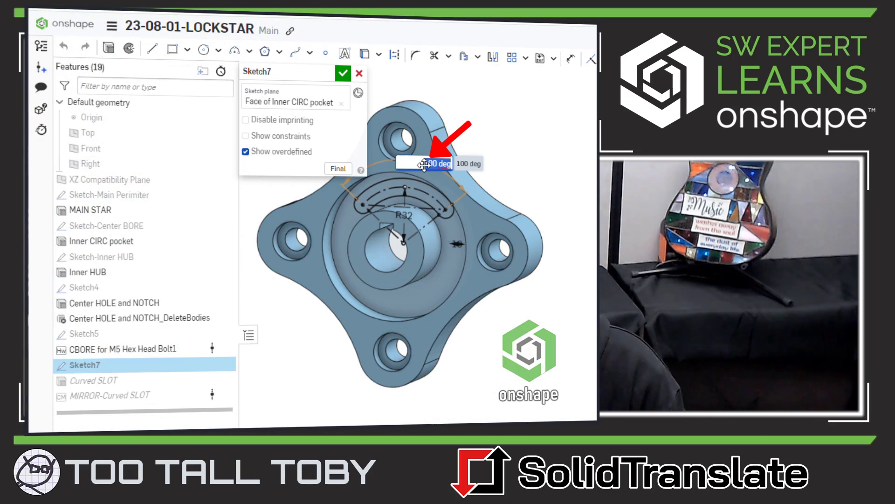
pyautogui.write('55')
pyautogui.press('Return')
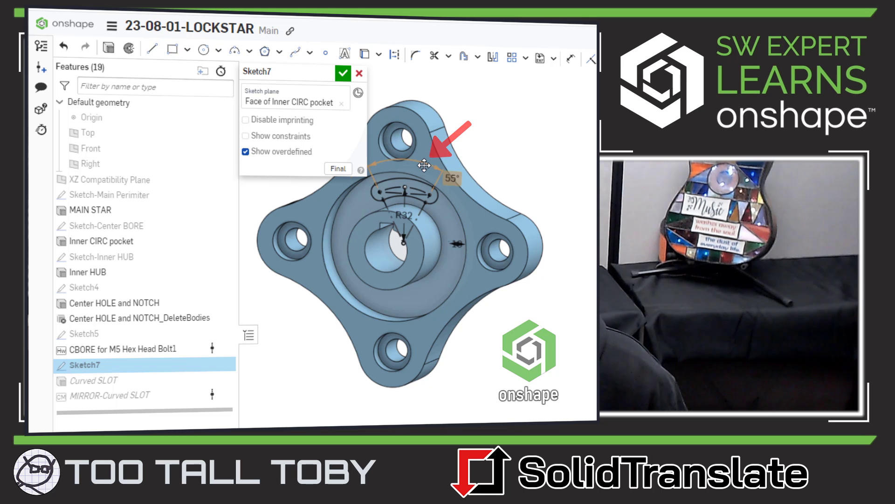
pyautogui.click(343, 73)
# - Set the counterbore diameter of the CBORE for M5 Hex Head Bolt1 feature to 30 mm
pyautogui.doubleClick(148, 350)
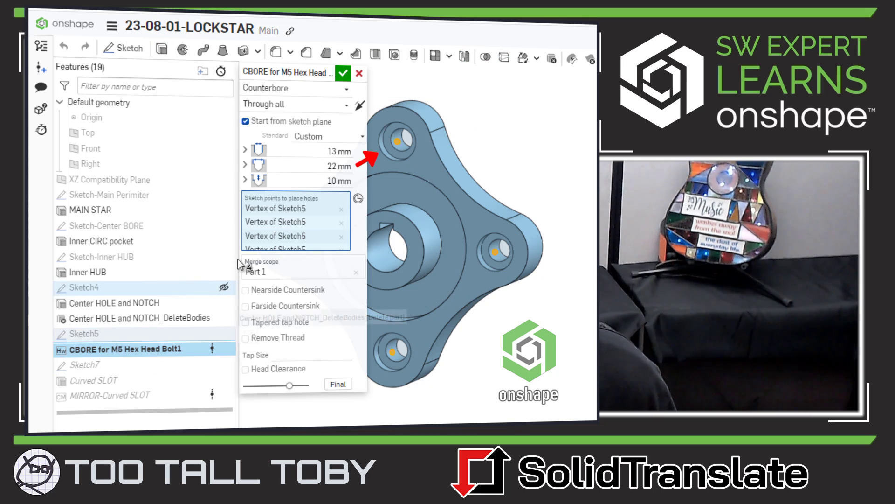
pyautogui.click(330, 168)
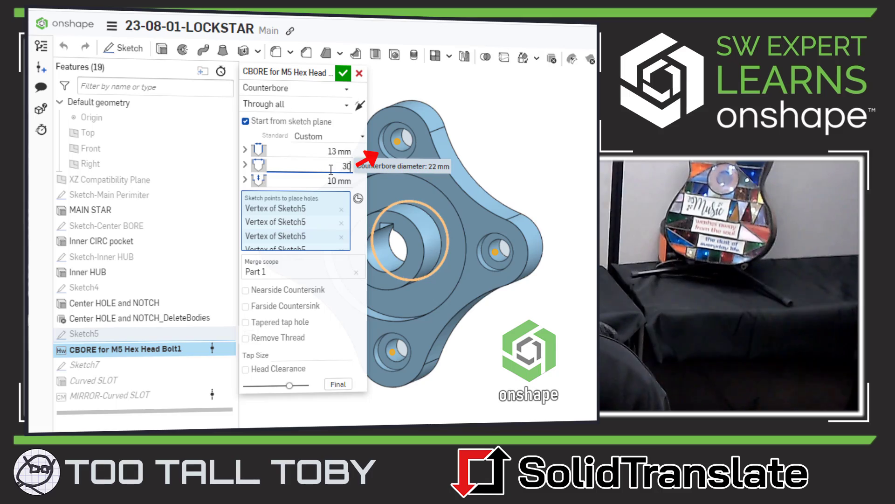
pyautogui.press('Return')
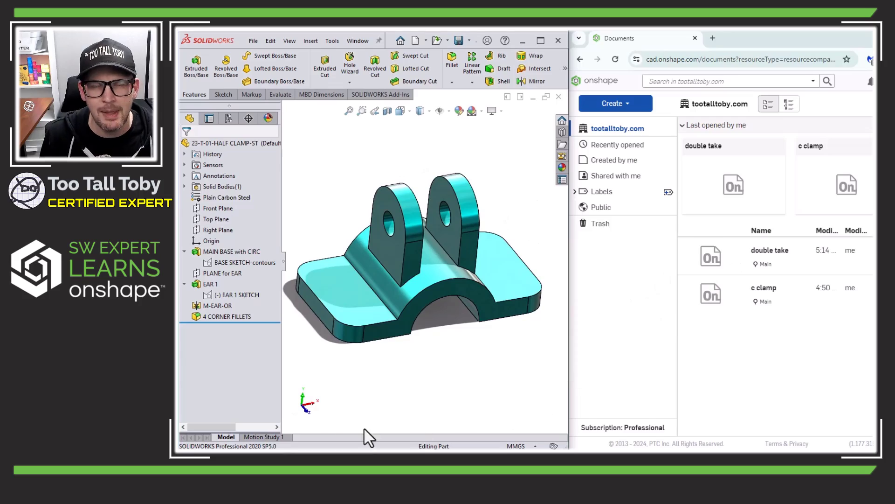
# - Roll the half clamp's history back and forward in SOLIDWORKS to examine its base sketch, ear plane and ear sketch
pyautogui.moveTo(280, 322)
pyautogui.mouseDown()
pyautogui.moveTo(273, 269)
pyautogui.moveTo(273, 300)
pyautogui.mouseUp()
pyautogui.click(243, 263)
pyautogui.click(224, 273)
pyautogui.click(243, 295)
pyautogui.click(300, 186)
pyautogui.moveTo(268, 299); pyautogui.dragTo(268, 322)
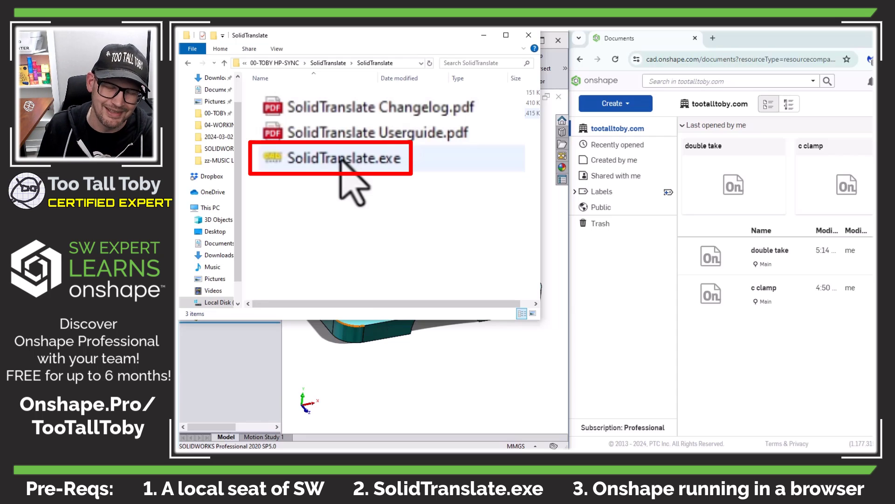
# - Launch SolidTranslate.exe and return to the Onshape documents page in the browser
pyautogui.click(277, 114)
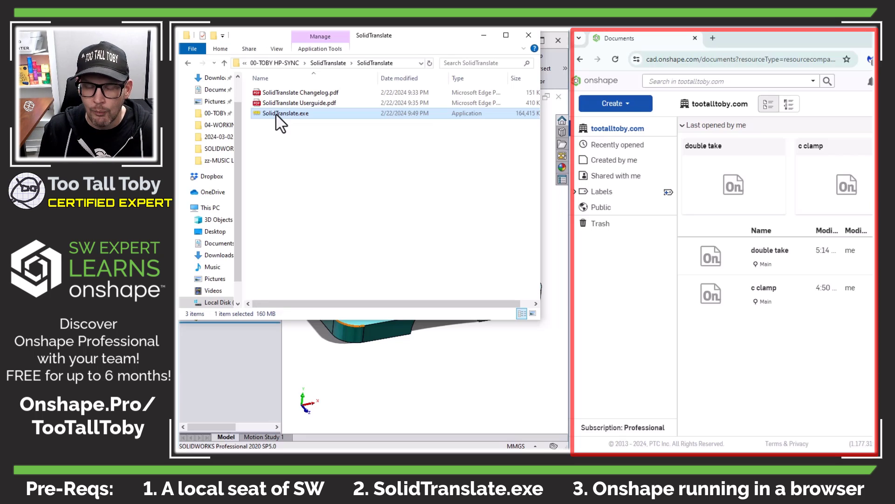
pyautogui.doubleClick(277, 114)
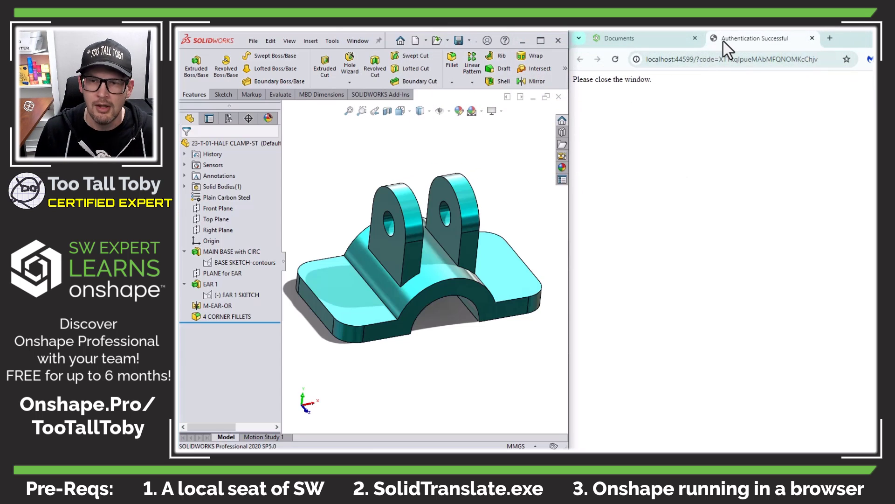
pyautogui.click(662, 40)
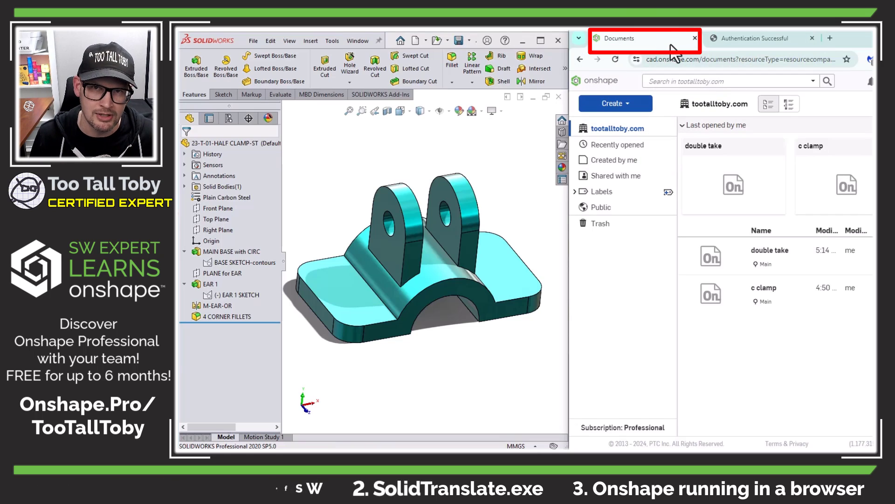
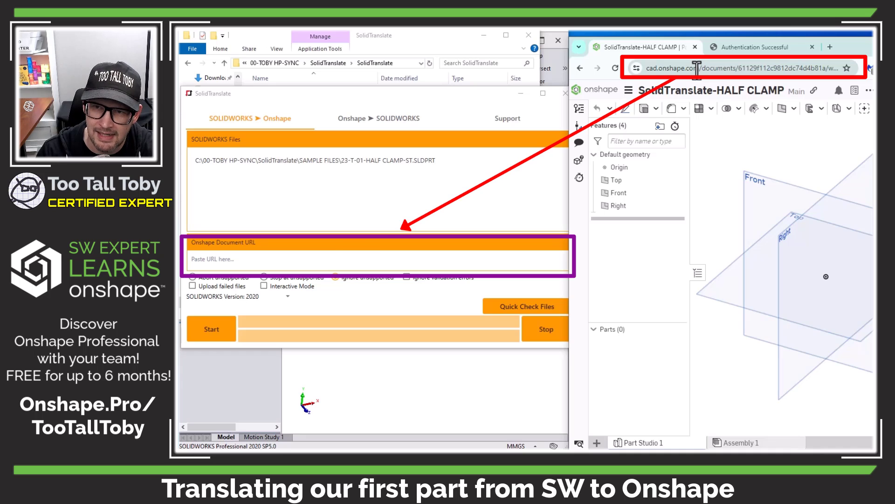
# - Copy the SolidTranslate-HALF CLAMP document's URL into SolidTranslate as the Onshape document URL and choose SOLIDWORKS version 2020
pyautogui.click(696, 68)
pyautogui.rightClick(696, 68)
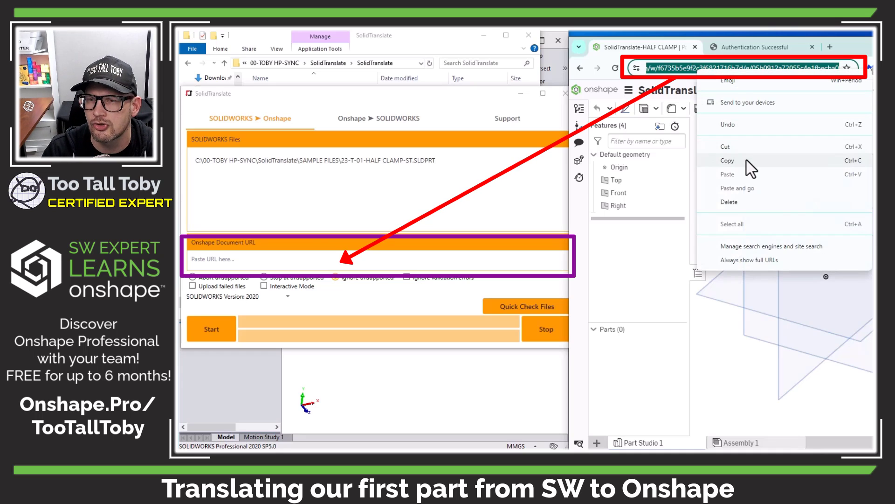
pyautogui.click(727, 161)
pyautogui.click(261, 263)
pyautogui.rightClick(247, 258)
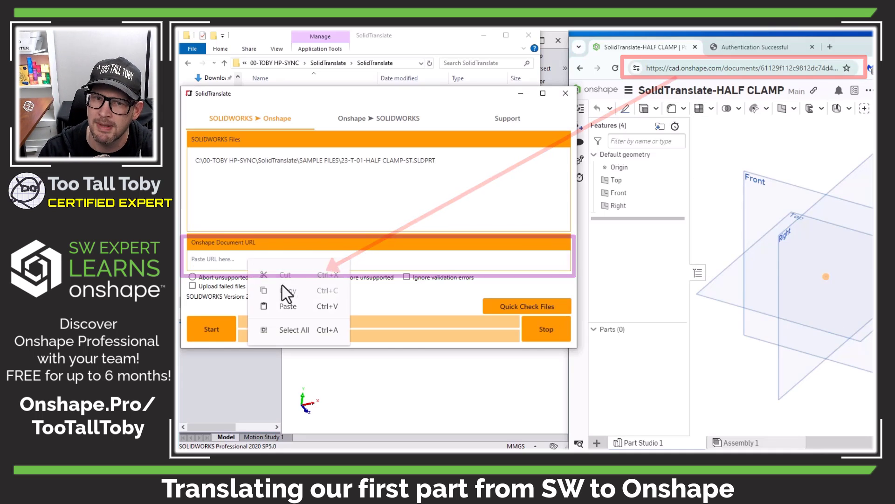
pyautogui.click(285, 303)
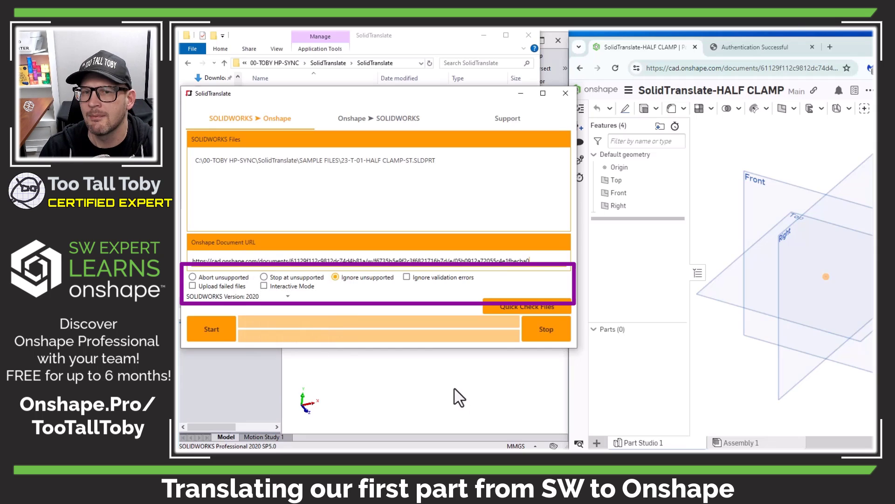
pyautogui.click(287, 297)
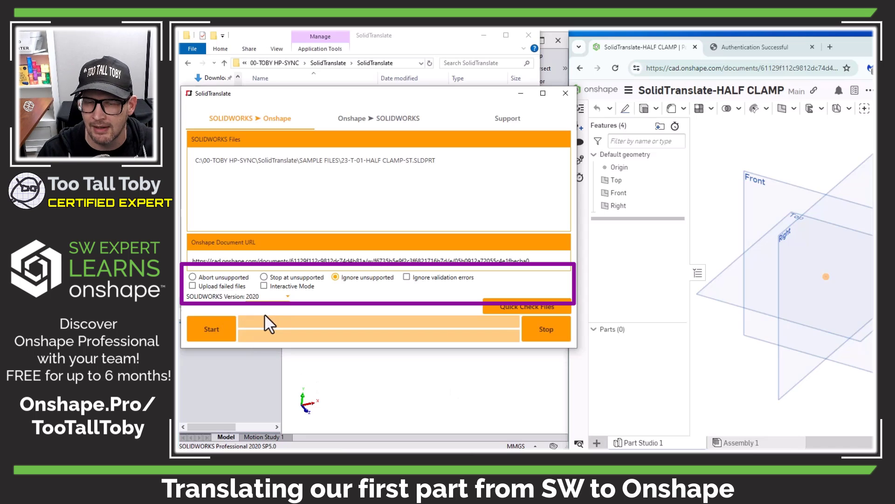
pyautogui.click(261, 313)
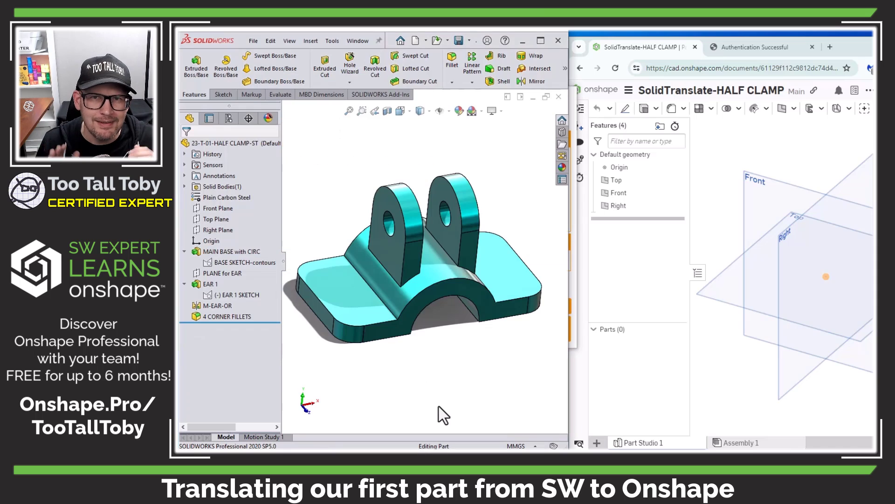
# - Close the half clamp part, saving all modified documents, and exit SOLIDWORKS
pyautogui.click(559, 96)
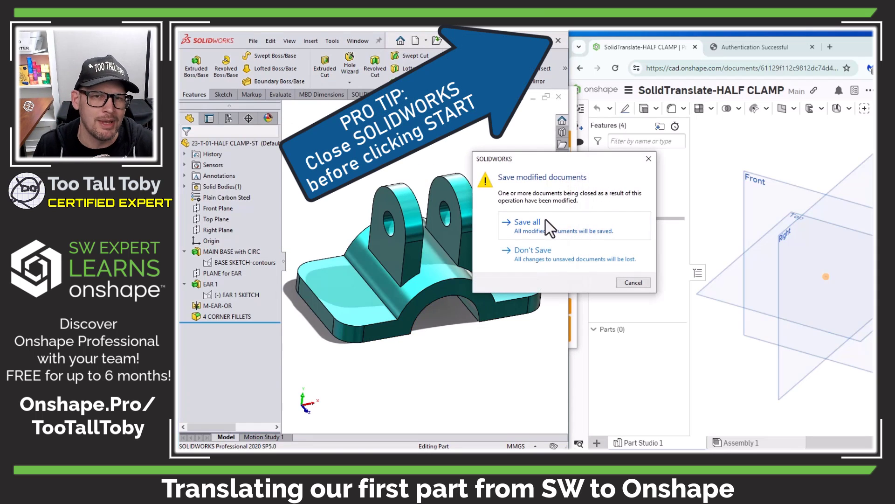
pyautogui.click(527, 222)
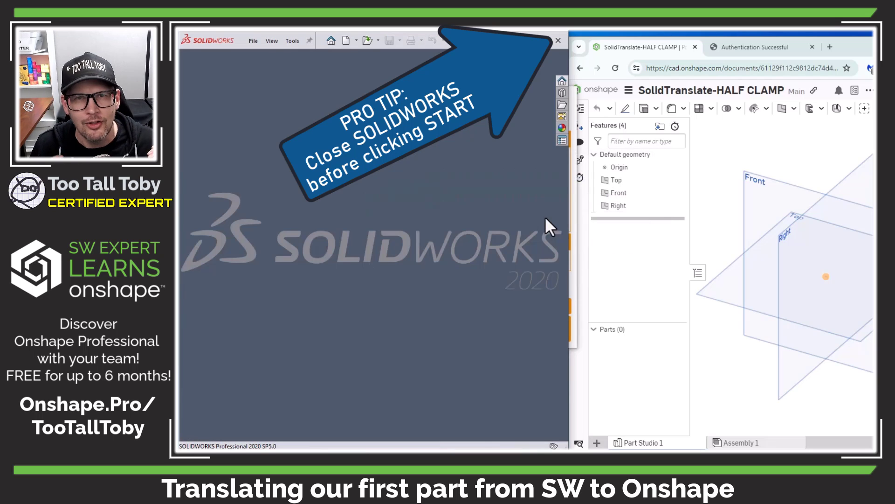
pyautogui.click(558, 40)
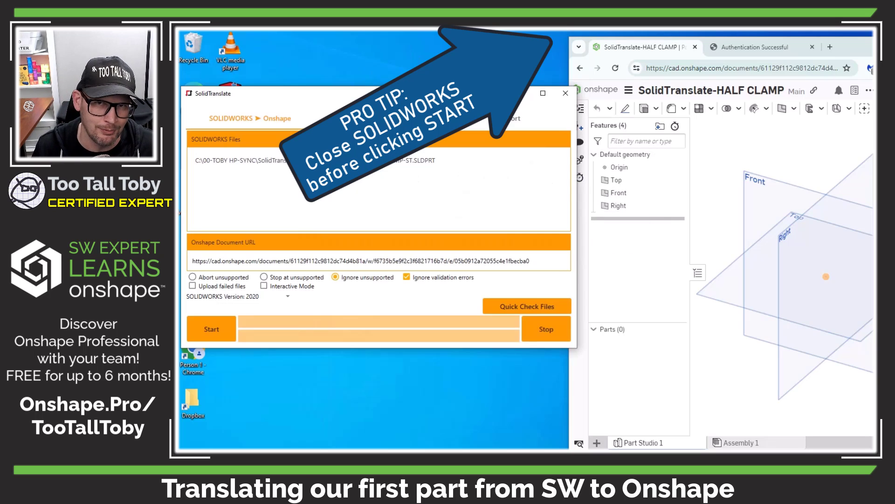
# - Start translating the half clamp from SOLIDWORKS to Onshape and open the new 23-T-01-HALF CLAMP part studio
pyautogui.moveTo(404, 95); pyautogui.dragTo(398, 136)
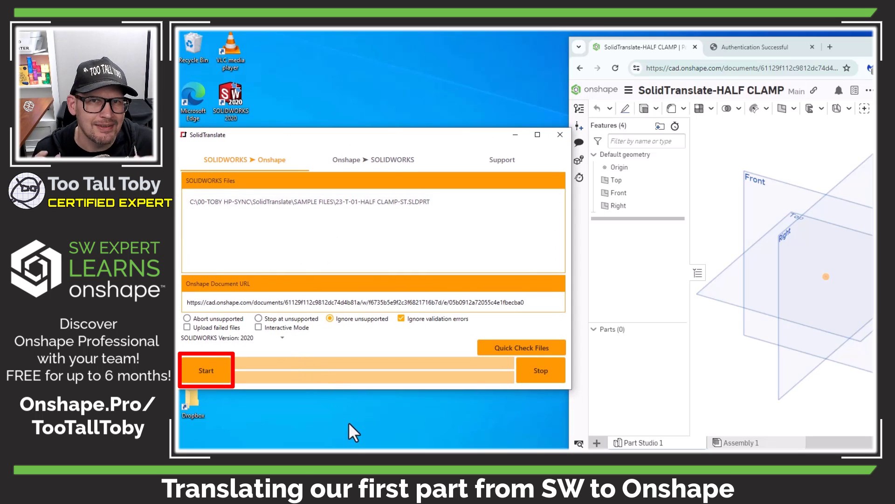
pyautogui.click(206, 373)
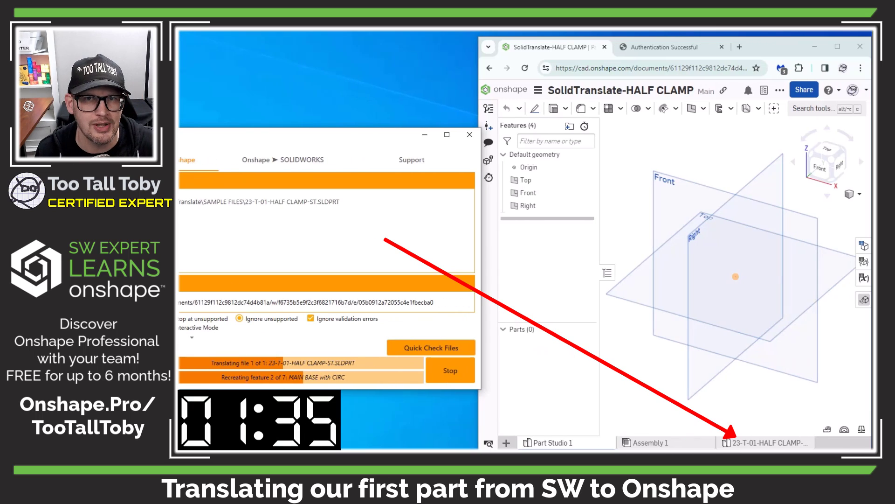
pyautogui.click(779, 443)
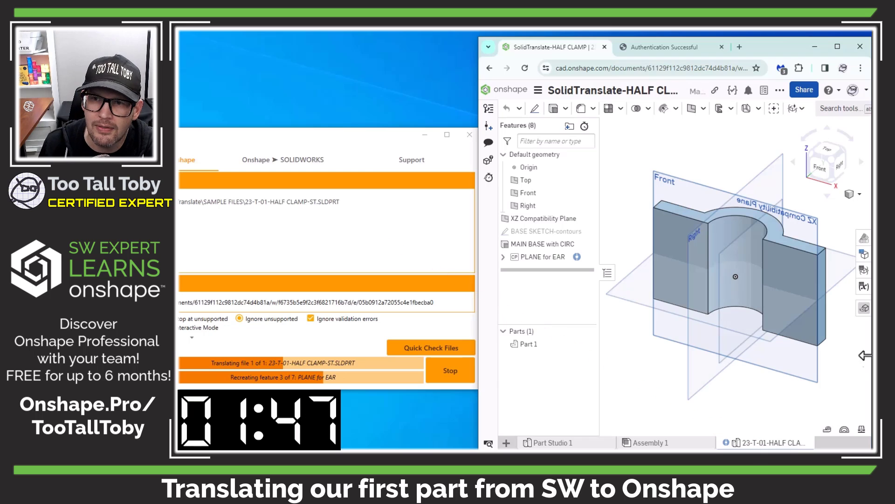
pyautogui.moveTo(844, 279); pyautogui.dragTo(727, 414, button='right')
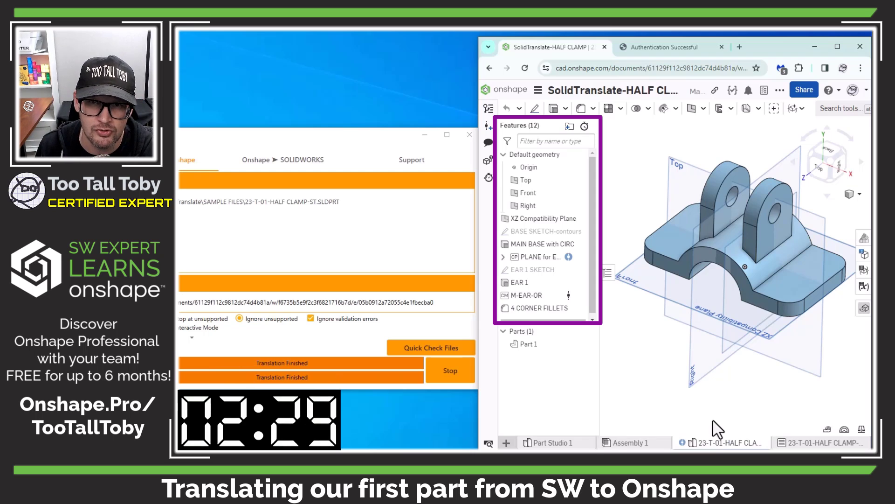
# - Examine the half clamp's translation log for the validation of each recreated feature
pyautogui.click(802, 442)
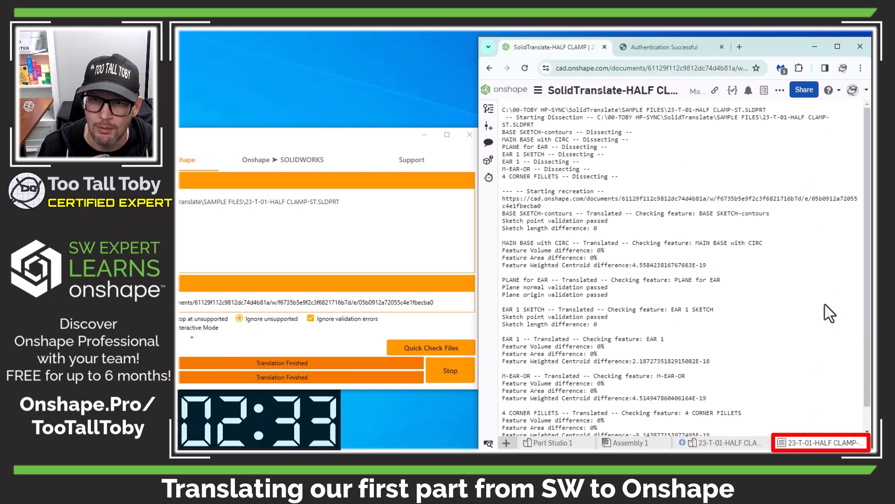
pyautogui.moveTo(869, 191); pyautogui.dragTo(870, 212)
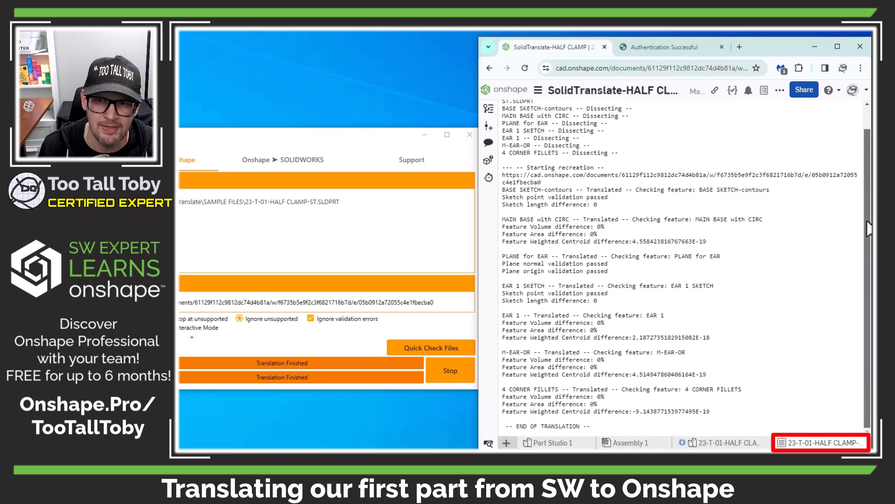
pyautogui.moveTo(868, 207); pyautogui.dragTo(865, 186)
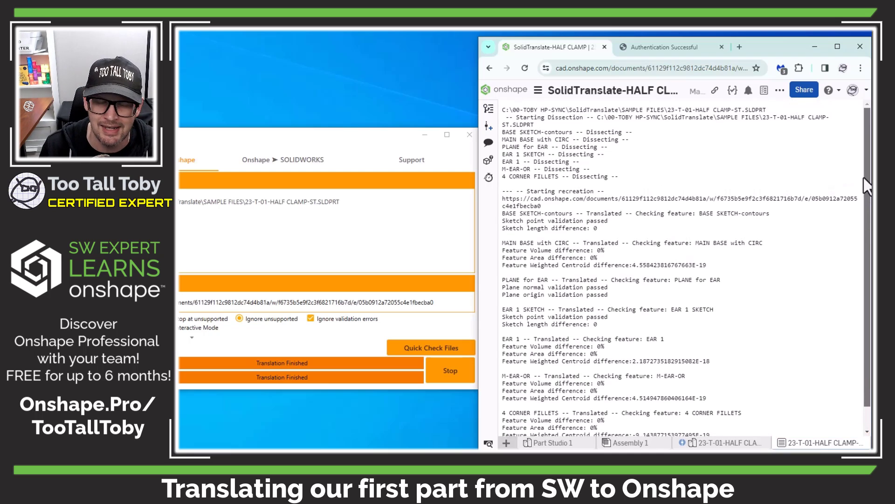
# - Edit EAR 1 SKETCH in the translated half clamp and set the ear's outer arc dimension to 35 mm
pyautogui.click(729, 442)
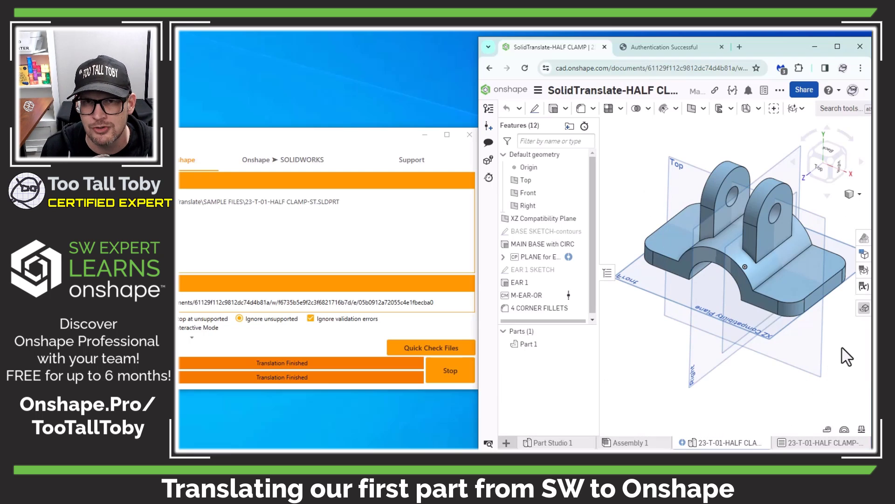
pyautogui.rightClick(531, 270)
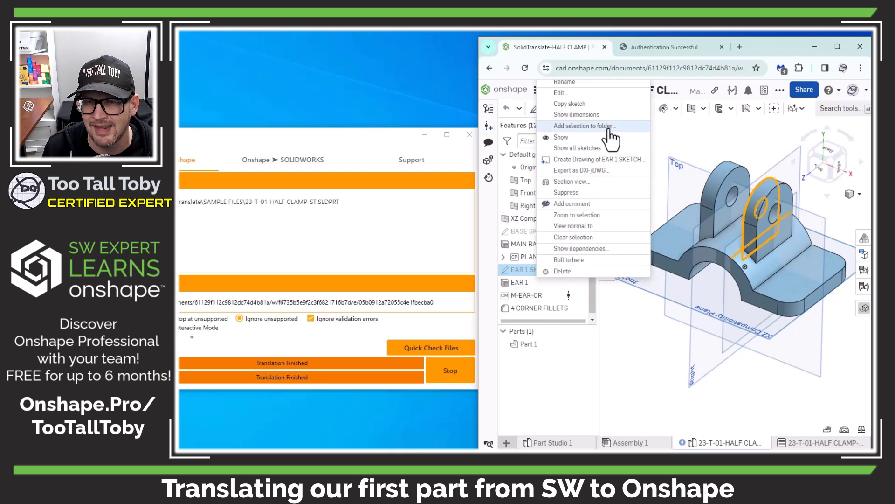
pyautogui.click(591, 93)
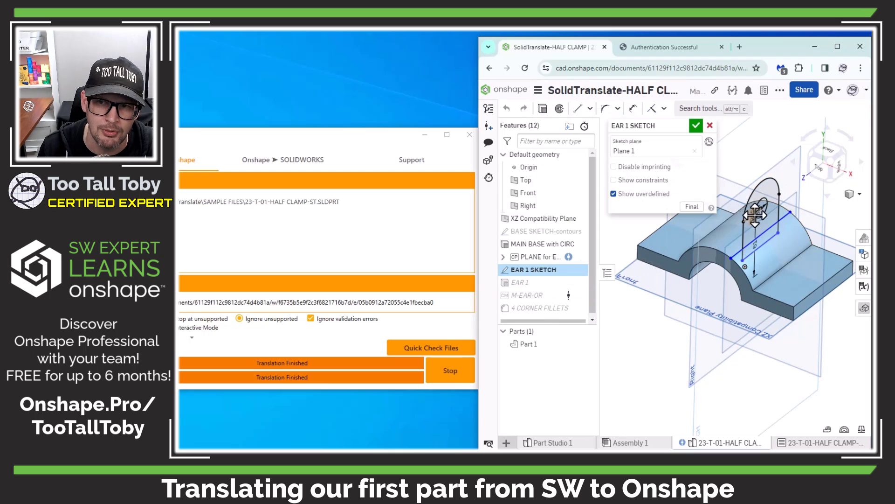
pyautogui.click(756, 160)
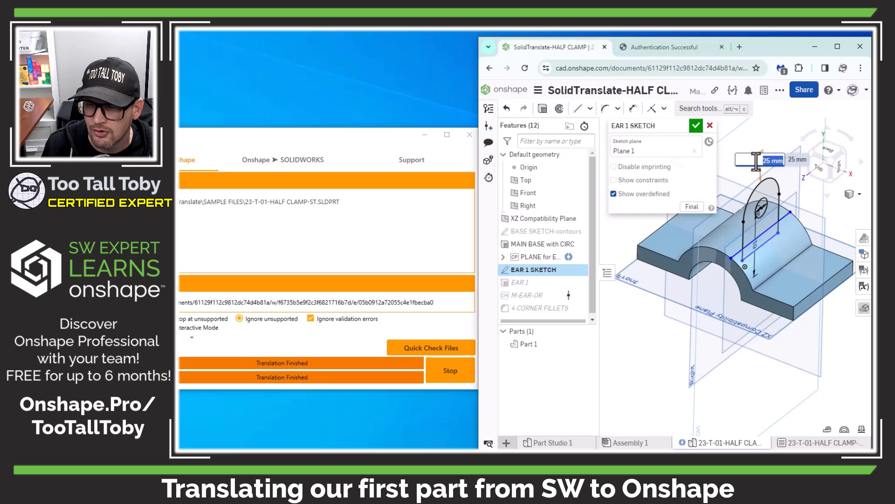
pyautogui.write('35')
pyautogui.press('Return')
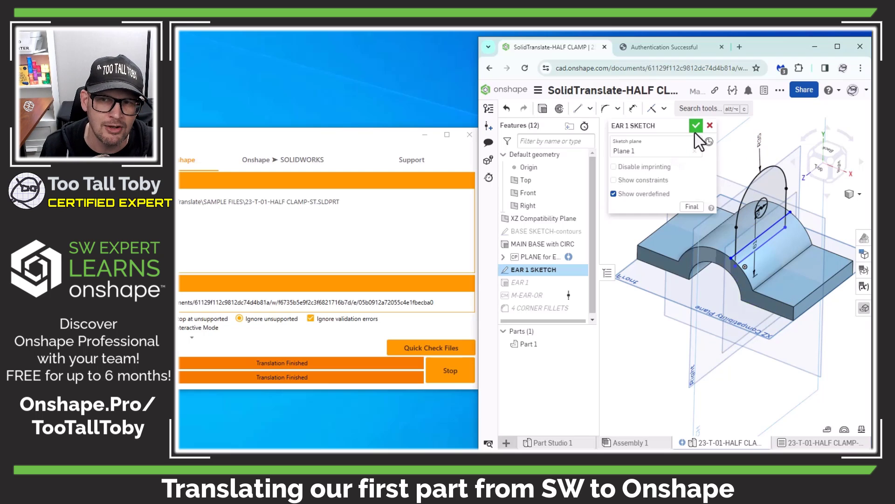
pyautogui.click(757, 212)
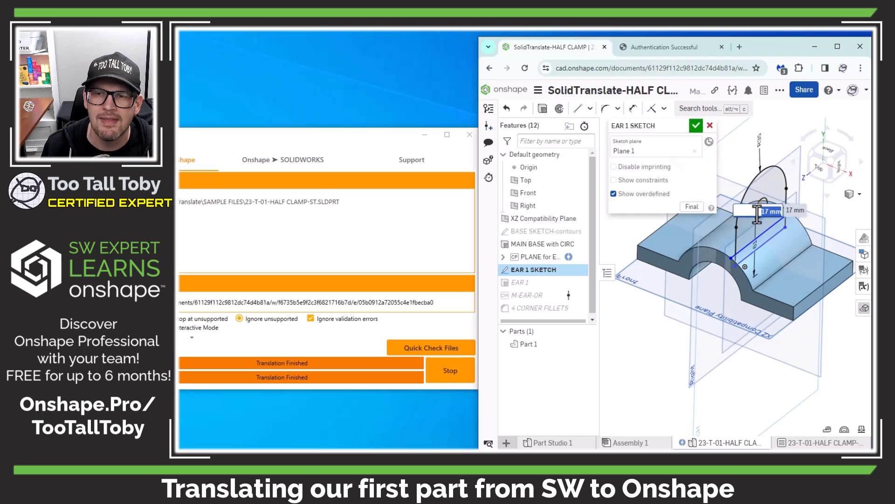
pyautogui.press('Escape')
pyautogui.click(696, 125)
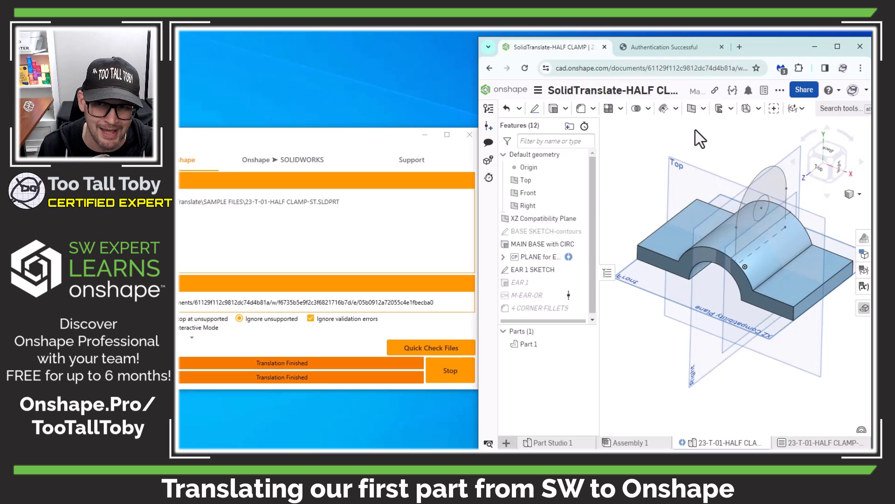
pyautogui.moveTo(646, 373); pyautogui.dragTo(787, 373, button='right')
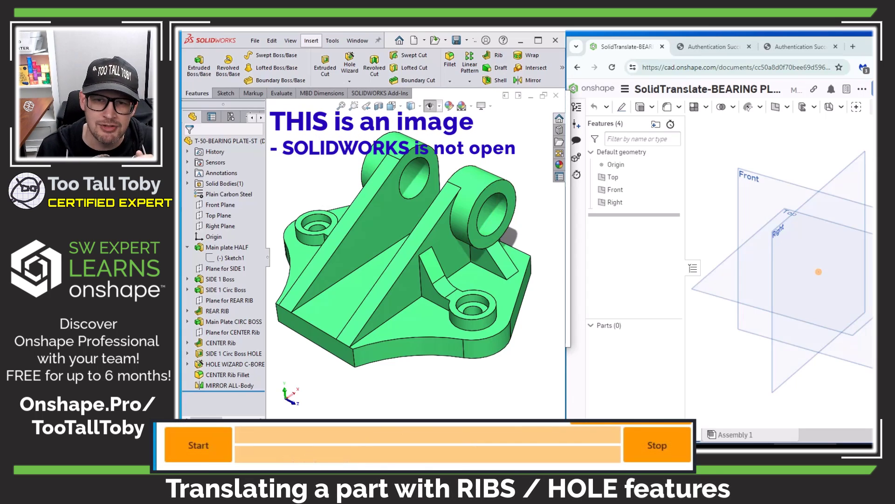
# - Start translating T-50-BEARING PLATE-ST.SLDPRT into Onshape and review the recreated features in the feature list
pyautogui.click(199, 459)
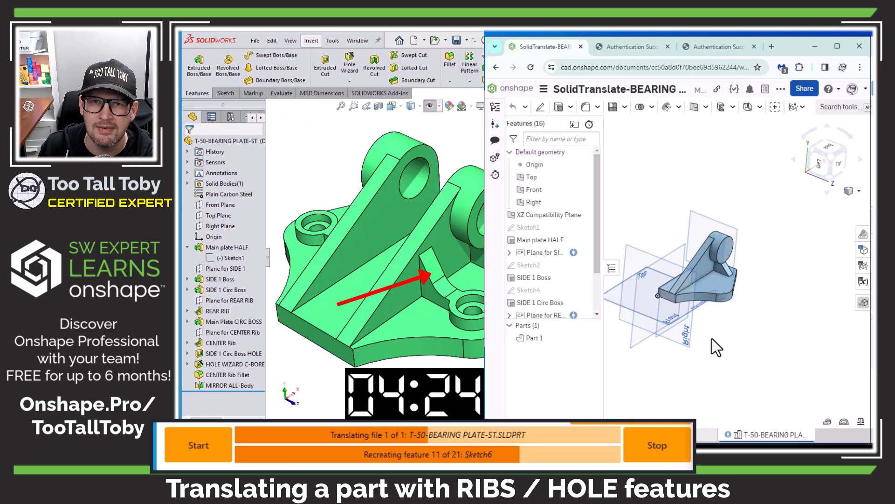
pyautogui.moveTo(598, 251); pyautogui.dragTo(565, 358)
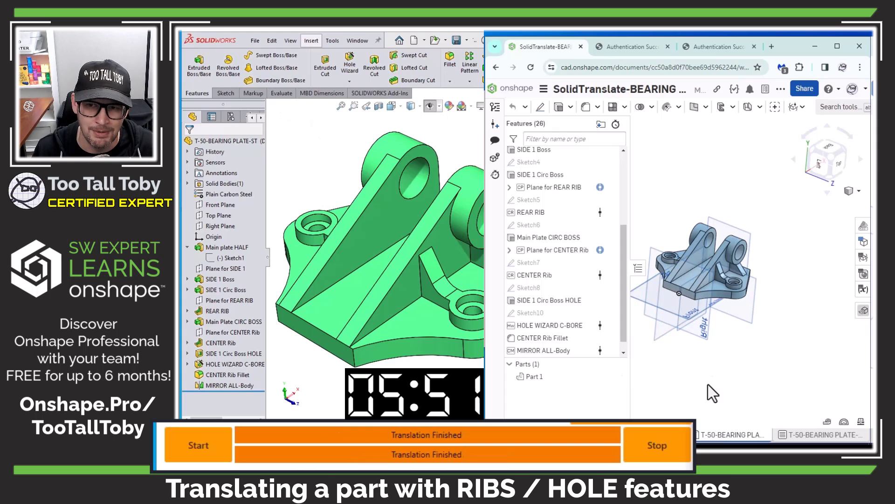
# - Examine the translated bearing plate model in Onshape from several angles
pyautogui.moveTo(636, 276); pyautogui.dragTo(664, 278, button='right')
pyautogui.moveTo(669, 329); pyautogui.dragTo(802, 340, button='right')
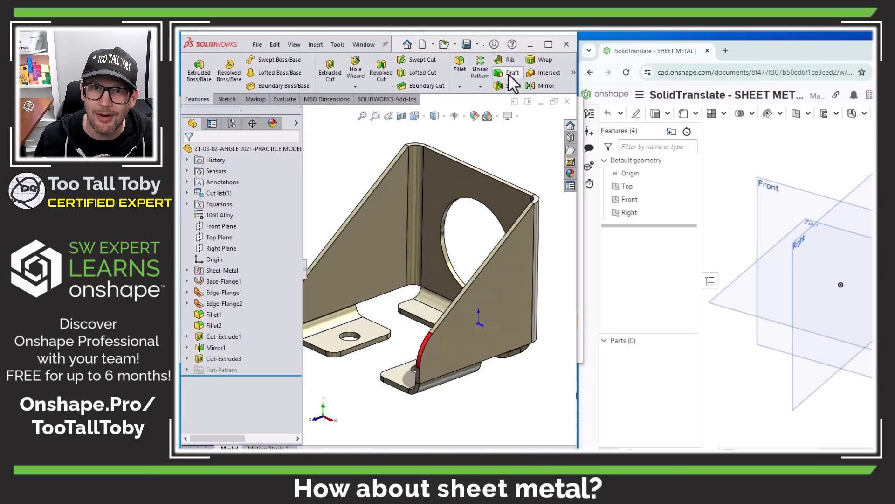
pyautogui.click(530, 44)
pyautogui.click(212, 345)
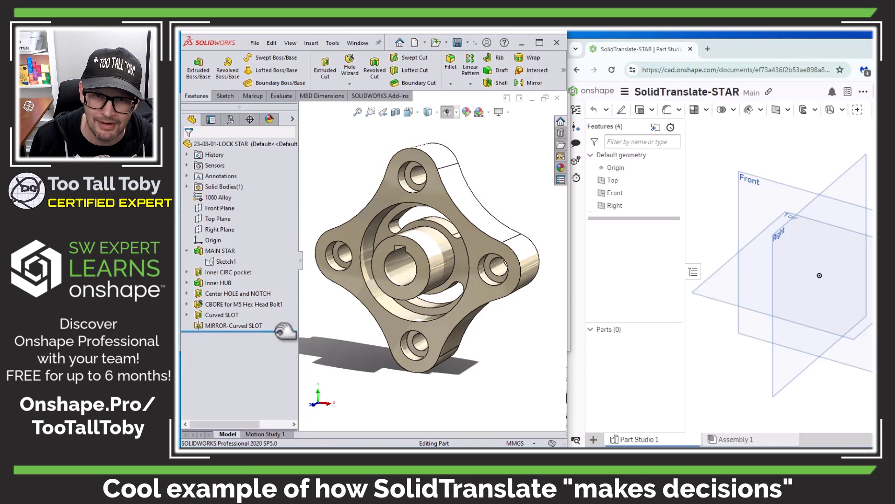
# - Roll the lock star back to just after Center HOLE and NOTCH, inspect that feature's sketch, and roll forward to the end
pyautogui.moveTo(280, 331)
pyautogui.mouseDown()
pyautogui.moveTo(227, 267)
pyautogui.moveTo(289, 284)
pyautogui.moveTo(285, 312)
pyautogui.mouseUp()
pyautogui.click(186, 293)
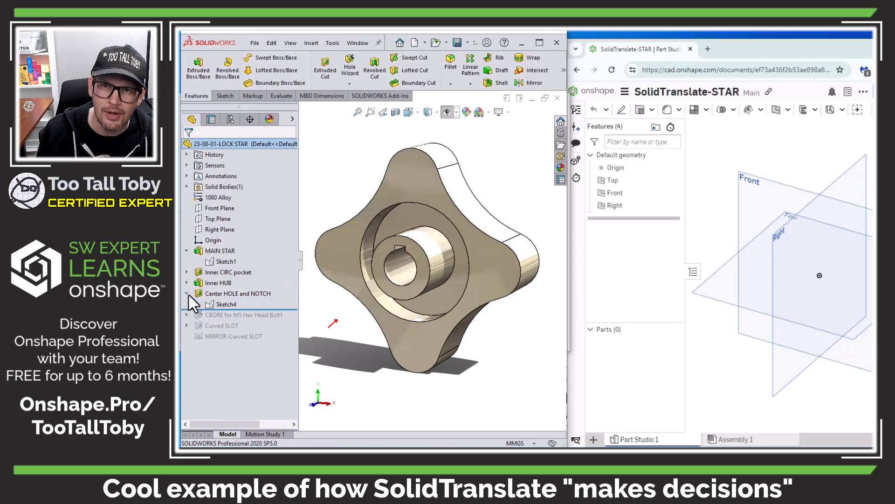
pyautogui.click(223, 304)
pyautogui.hotkey('shift', 'c')
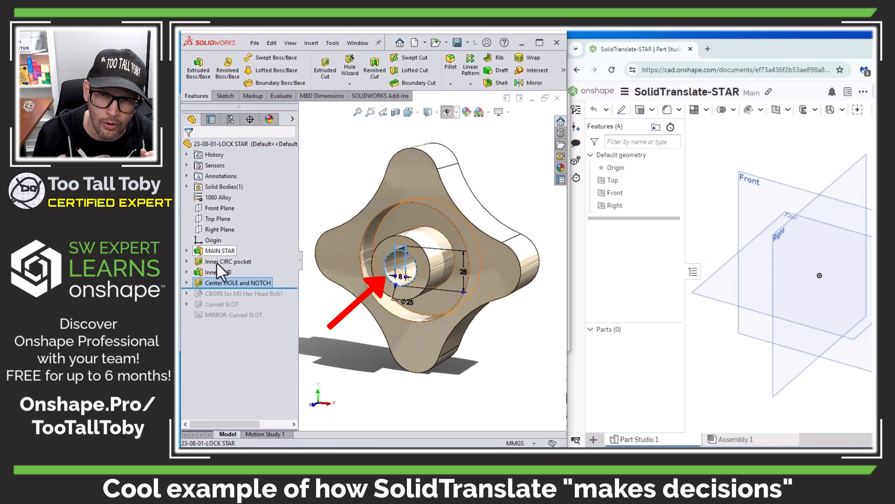
pyautogui.moveTo(288, 287); pyautogui.dragTo(280, 321)
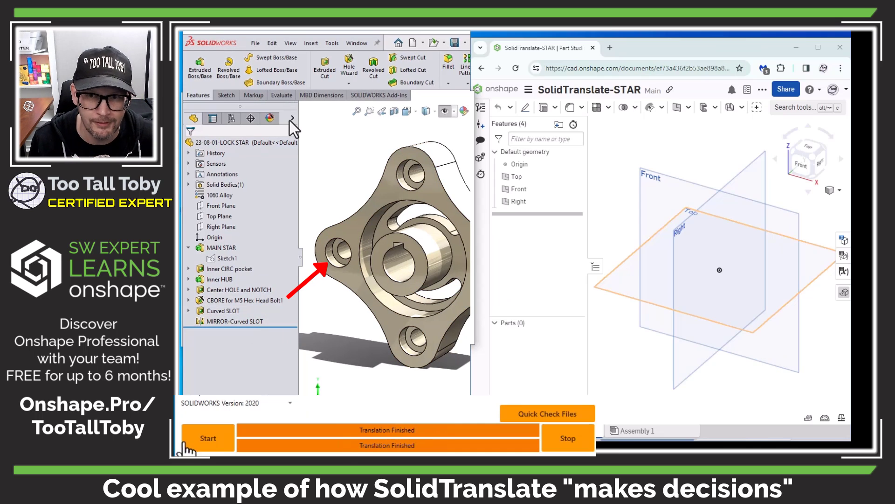
# - Translate the 23-08-01-LOCK STAR part from SOLIDWORKS into Onshape and inspect the translated model from another angle
pyautogui.click(210, 436)
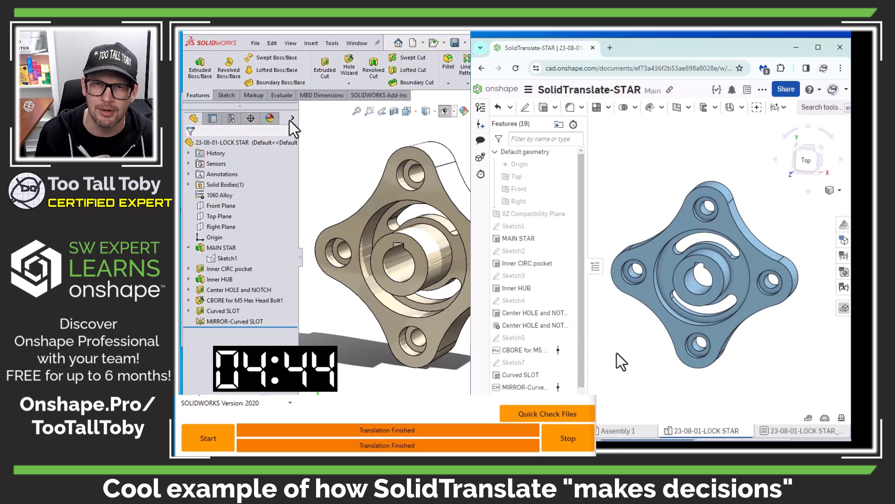
pyautogui.moveTo(616, 353); pyautogui.dragTo(785, 376, button='right')
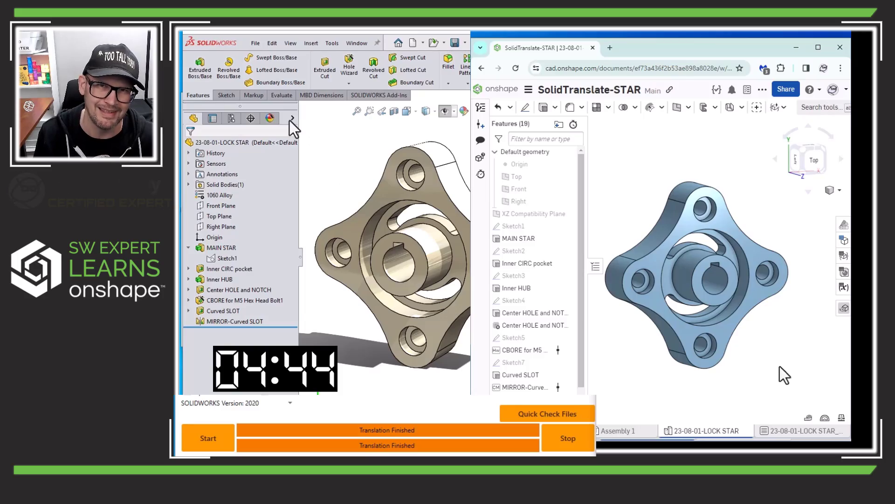